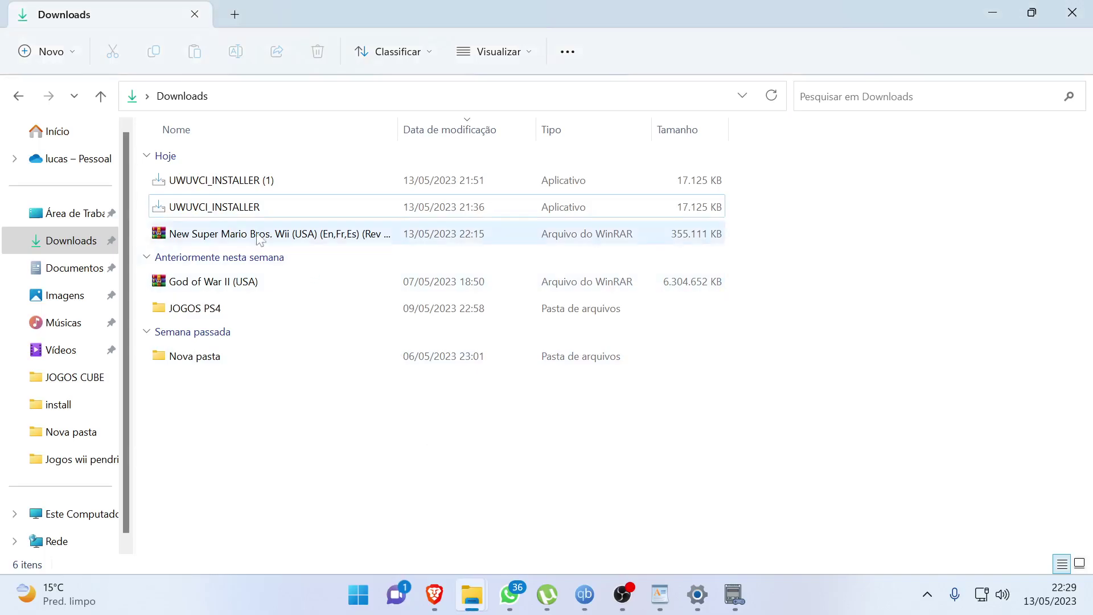
Step: Extract the New Super Mario Bros. Wii archive in Downloads to its own folder and open that folder
{"action": "right_click", "coordinate": [384, 399]}
{"action": "left_click", "coordinate": [343, 442]}
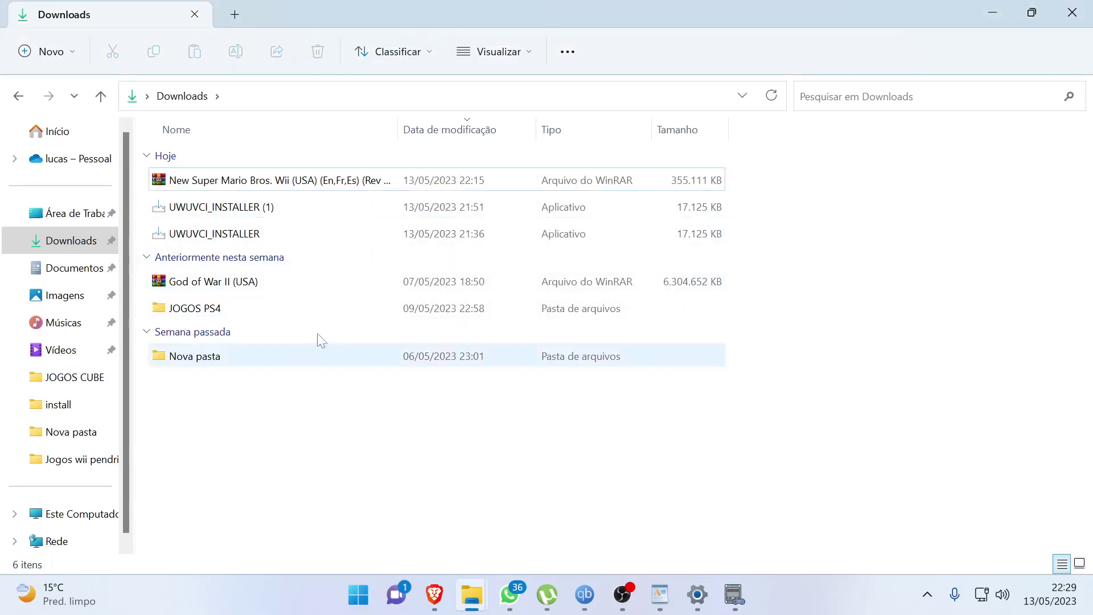
{"action": "left_click", "coordinate": [255, 190]}
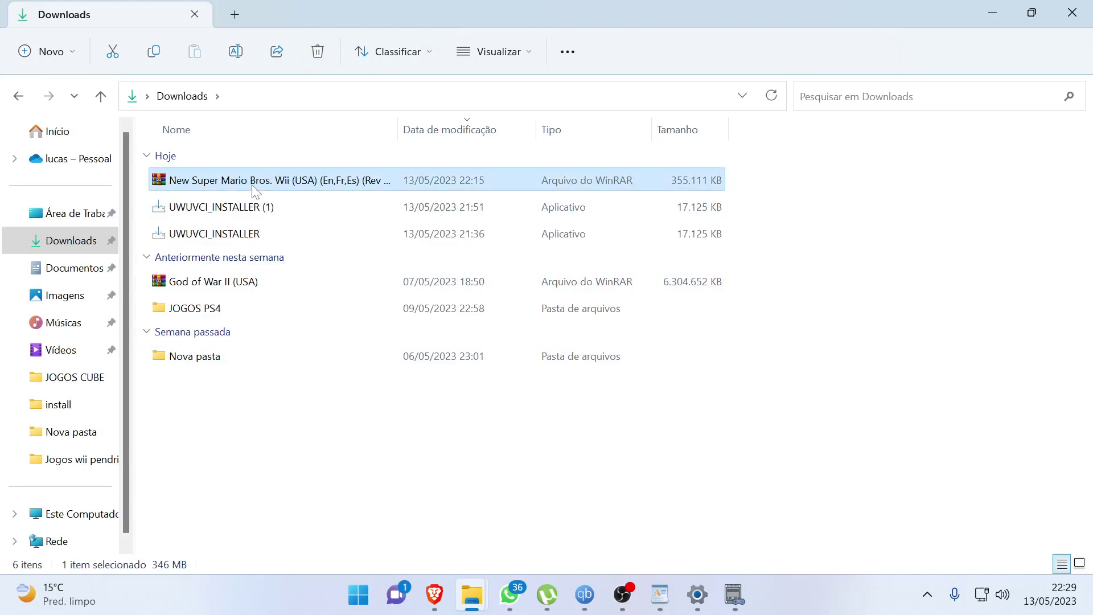
{"action": "right_click", "coordinate": [256, 182]}
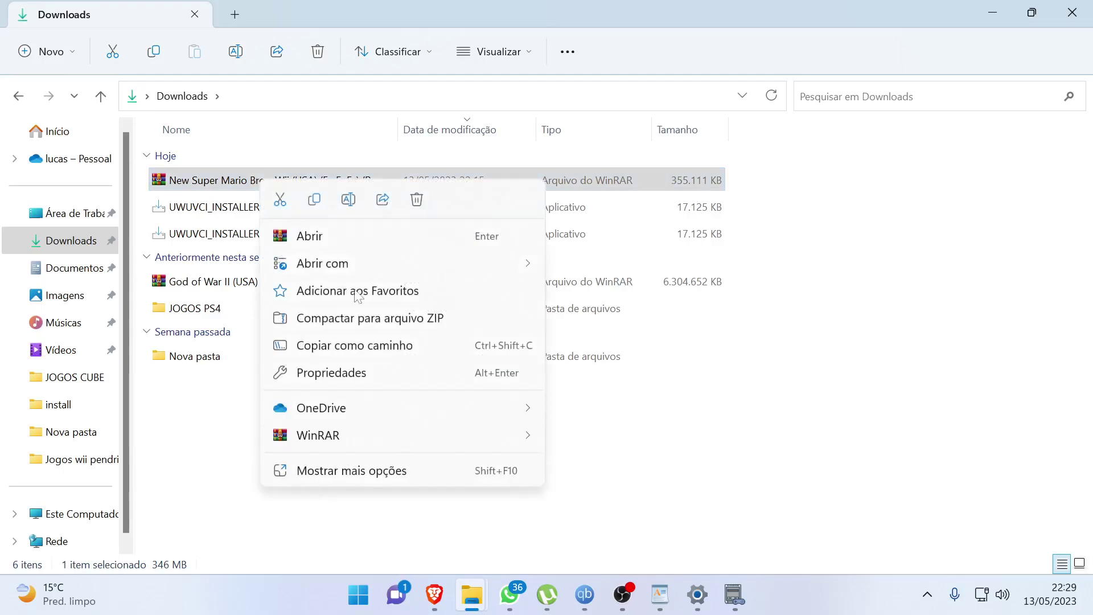
{"action": "mouse_move", "coordinate": [501, 437]}
{"action": "left_click", "coordinate": [704, 493]}
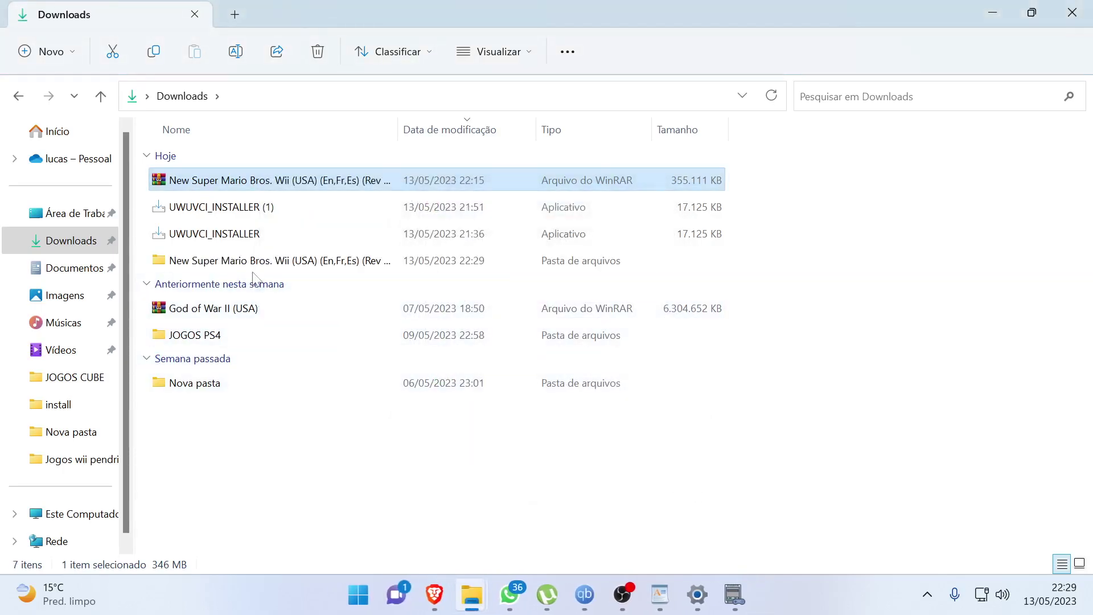
{"action": "double_click", "coordinate": [259, 262]}
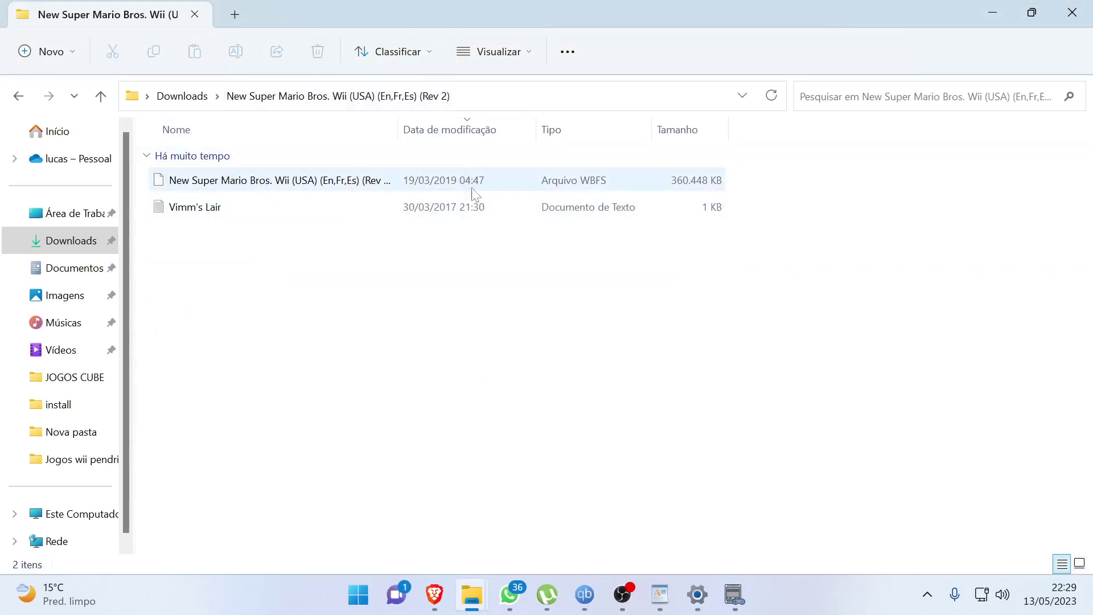
Step: Switch to UWUVCI AIO, load the New Super Mario Bros. Wii ROM from its extracted folder in Downloads, and decline the suggested boot images
{"action": "left_click", "coordinate": [731, 595]}
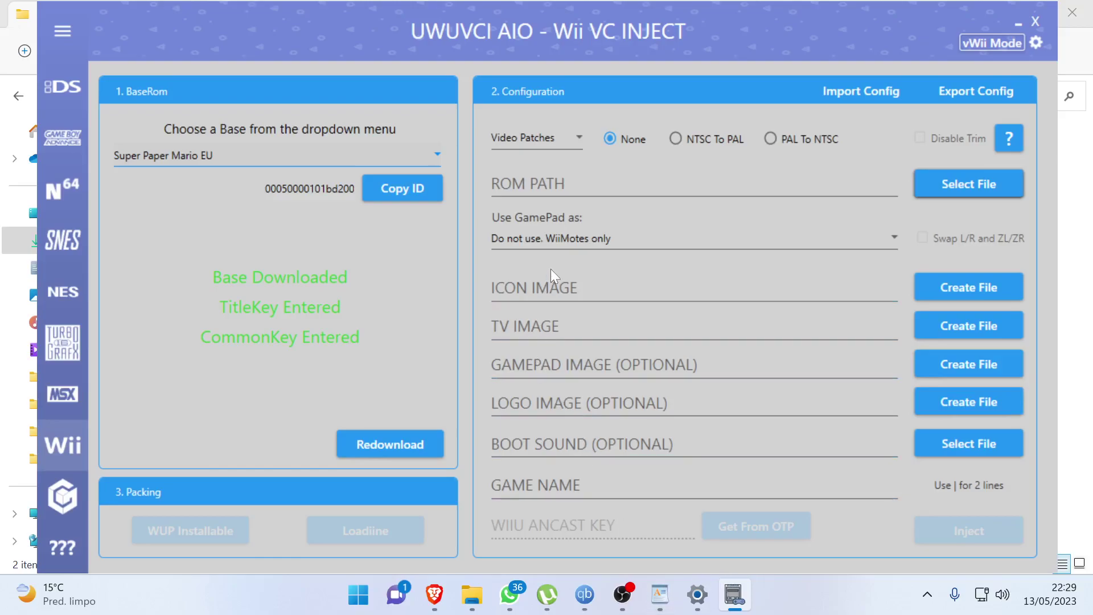
{"action": "left_click", "coordinate": [551, 186]}
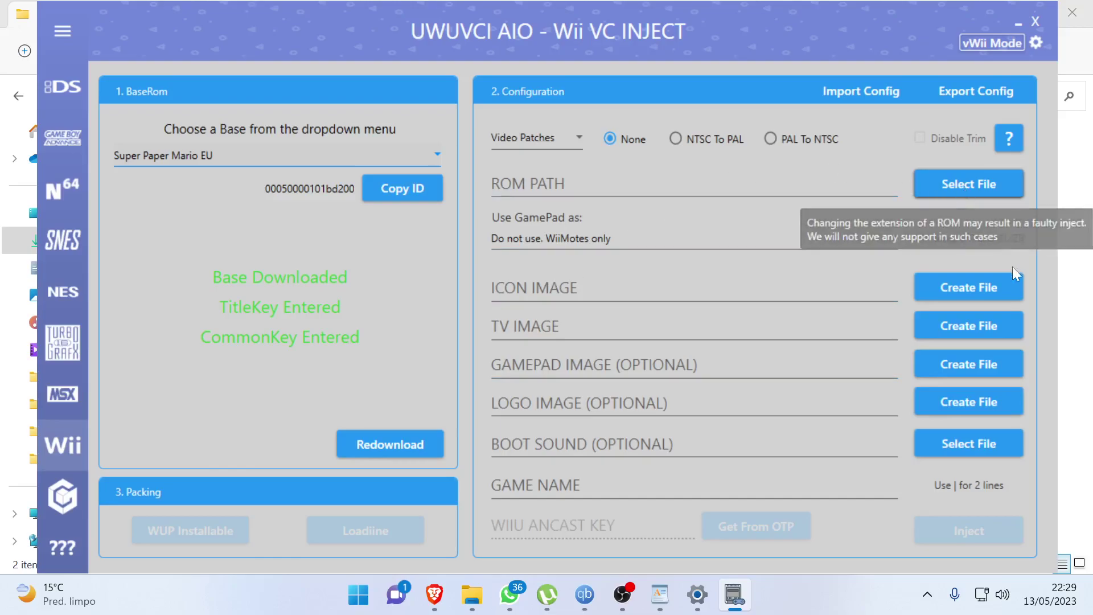
{"action": "left_click", "coordinate": [999, 193]}
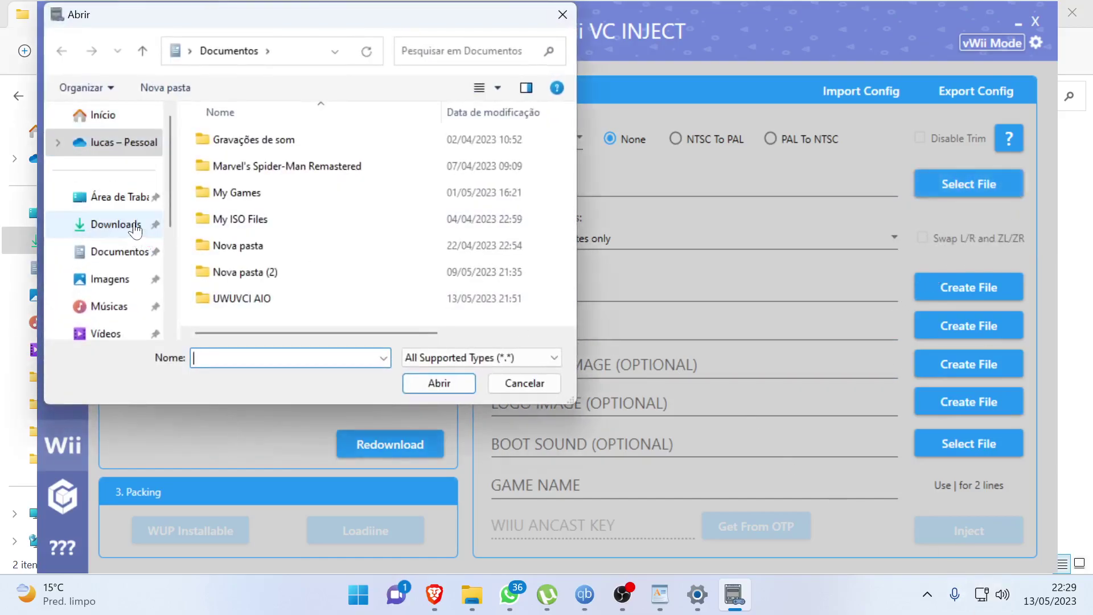
{"action": "left_click", "coordinate": [74, 224]}
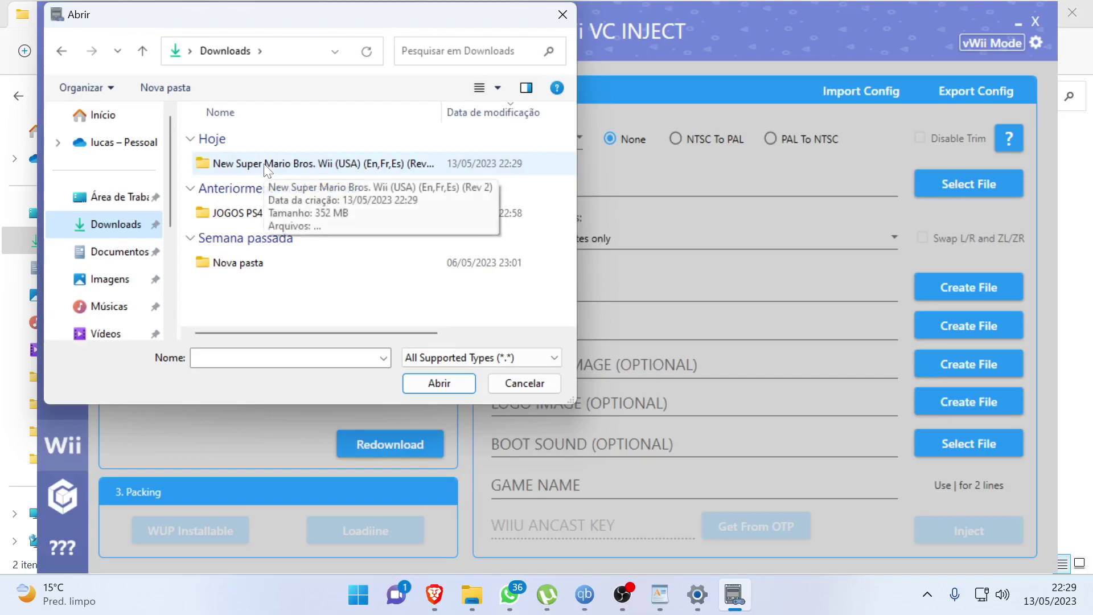
{"action": "double_click", "coordinate": [266, 164]}
{"action": "double_click", "coordinate": [264, 166]}
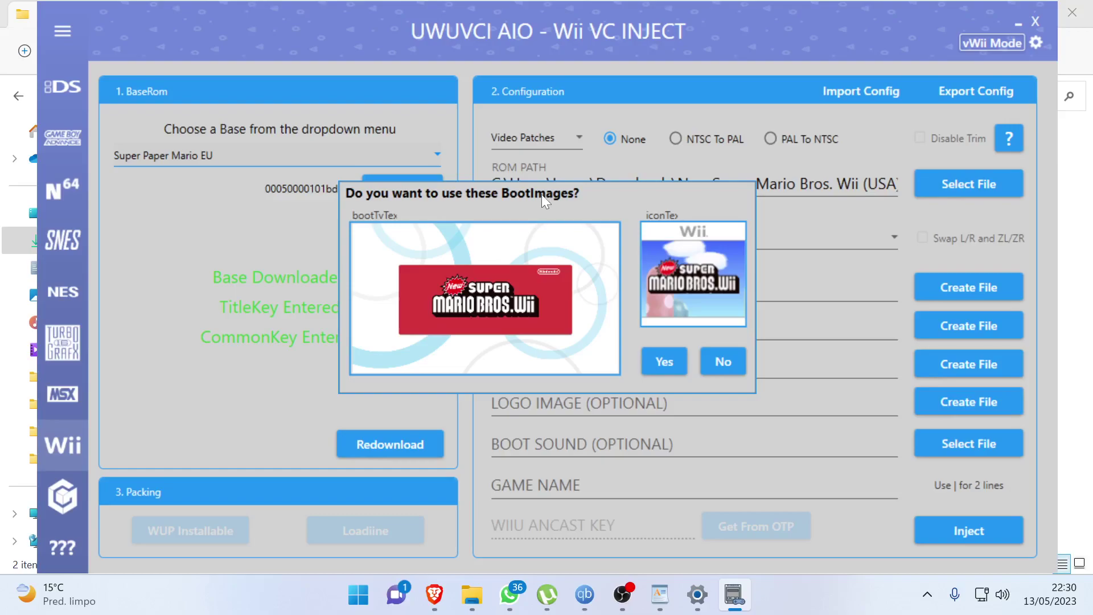
{"action": "left_click", "coordinate": [721, 365]}
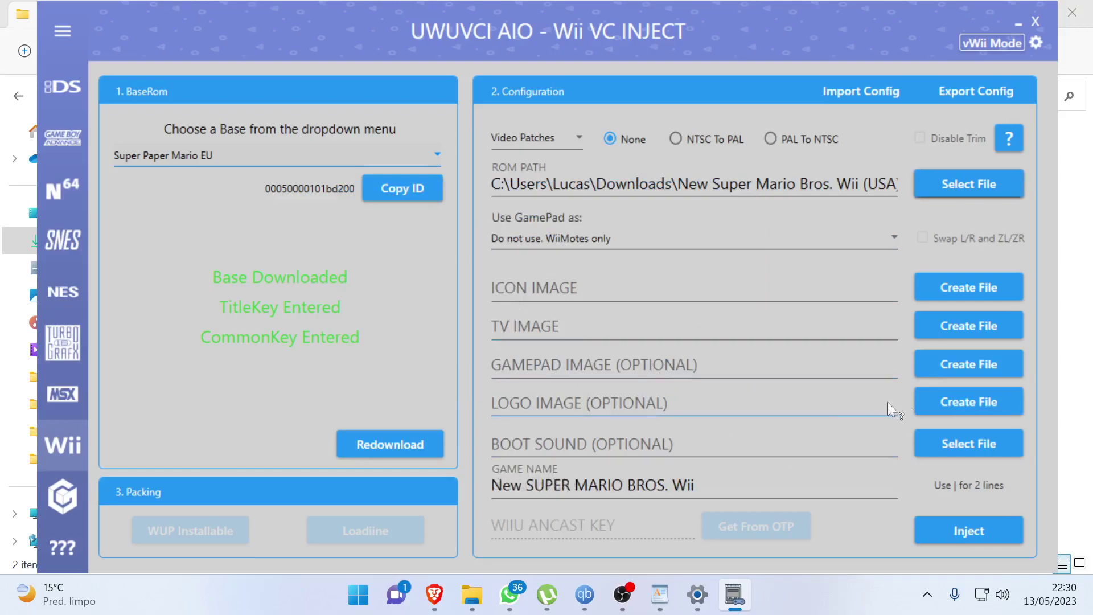
{"action": "left_click", "coordinate": [956, 291]}
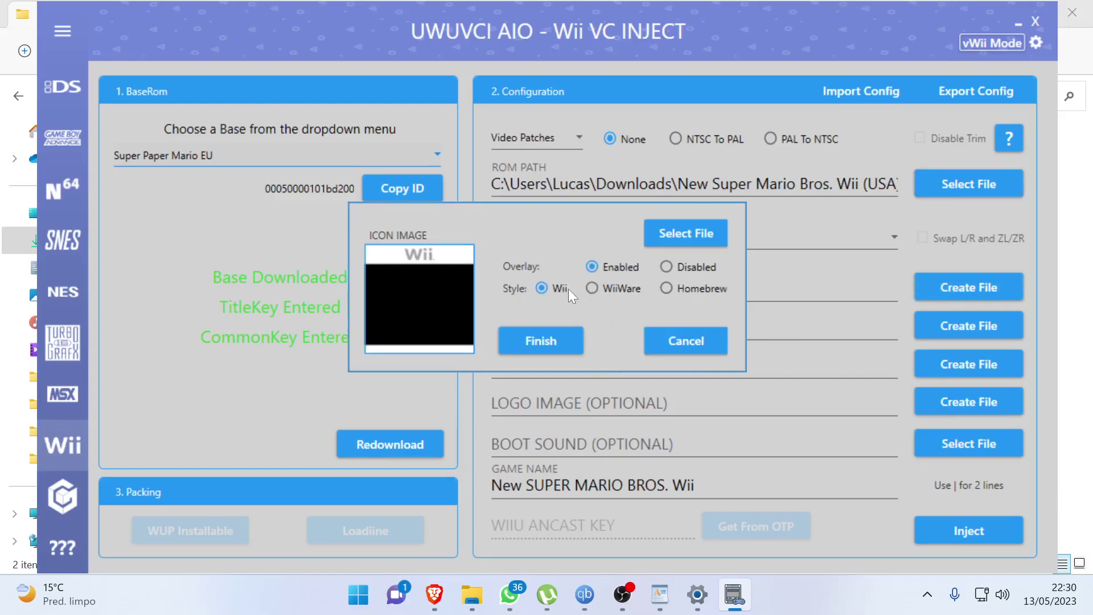
{"action": "left_click", "coordinate": [603, 288]}
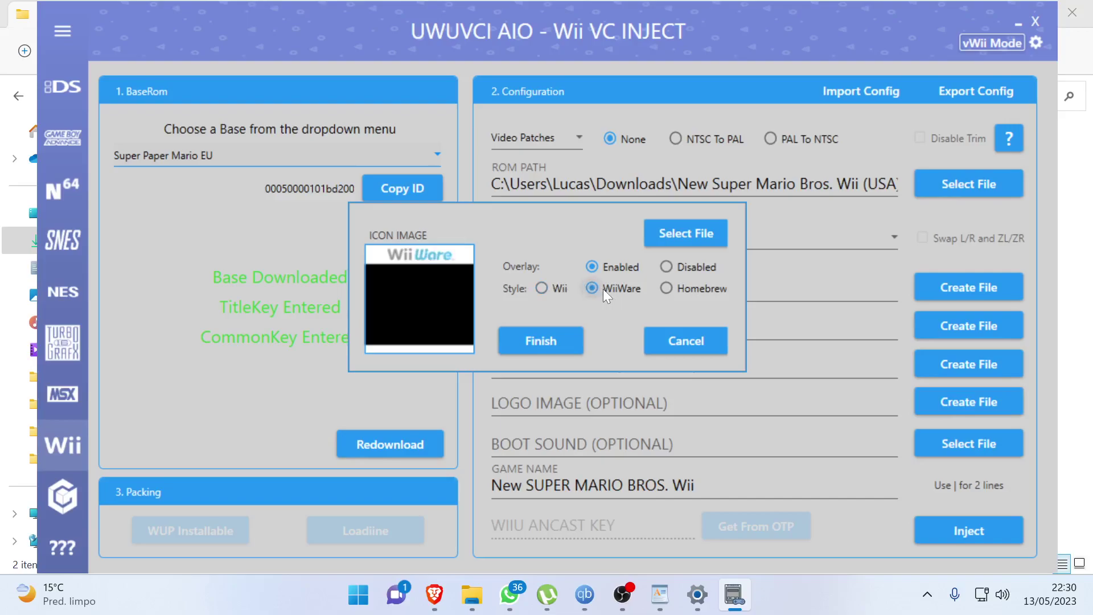
{"action": "left_click", "coordinate": [694, 286]}
{"action": "left_click", "coordinate": [693, 269]}
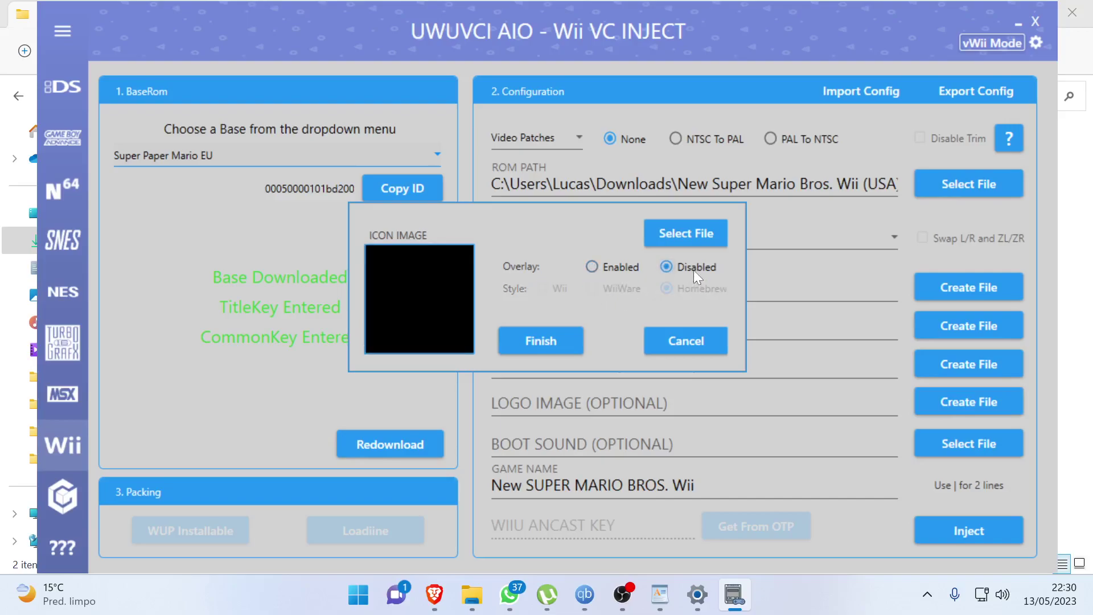
{"action": "left_click", "coordinate": [706, 345]}
{"action": "left_click", "coordinate": [961, 289]}
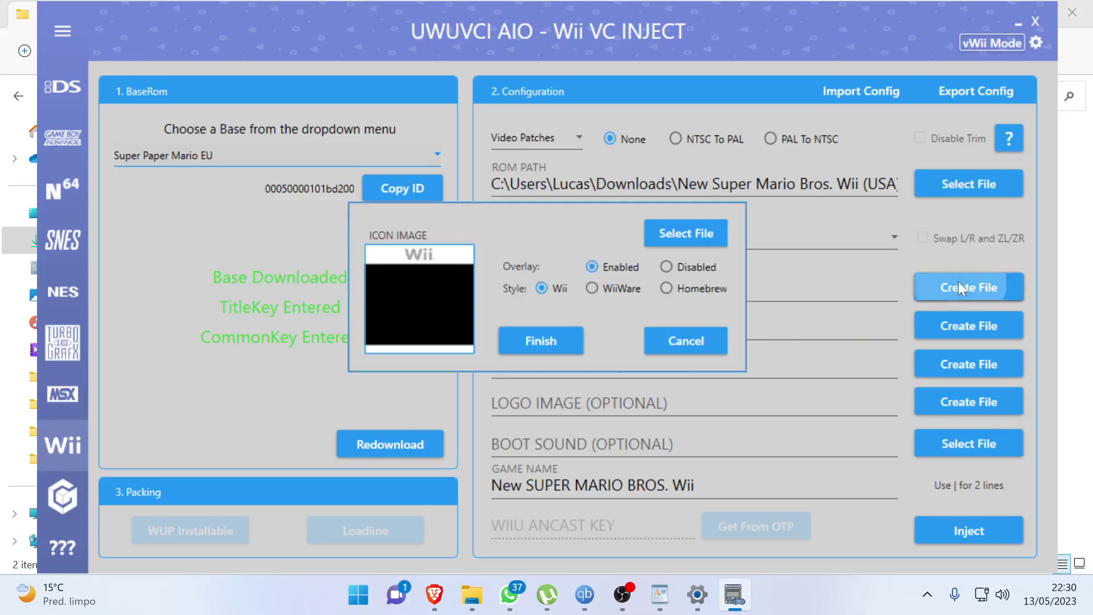
{"action": "left_click", "coordinate": [699, 344]}
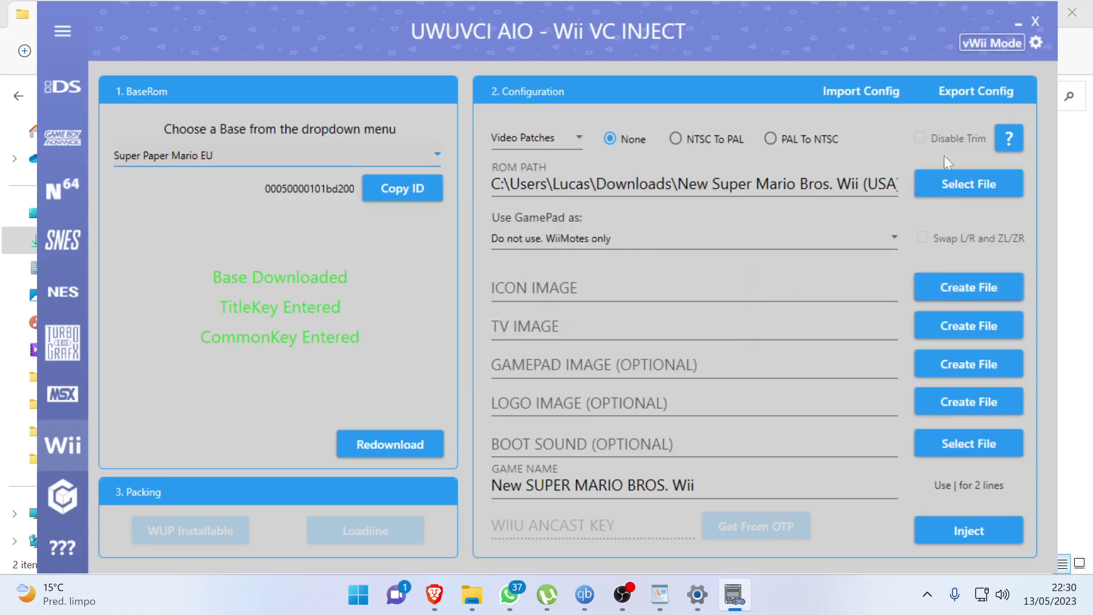
Step: Reselect the New Super Mario Bros. Wii ROM file and accept the suggested boot images for the TV and icon
{"action": "left_click", "coordinate": [989, 181]}
{"action": "double_click", "coordinate": [452, 160]}
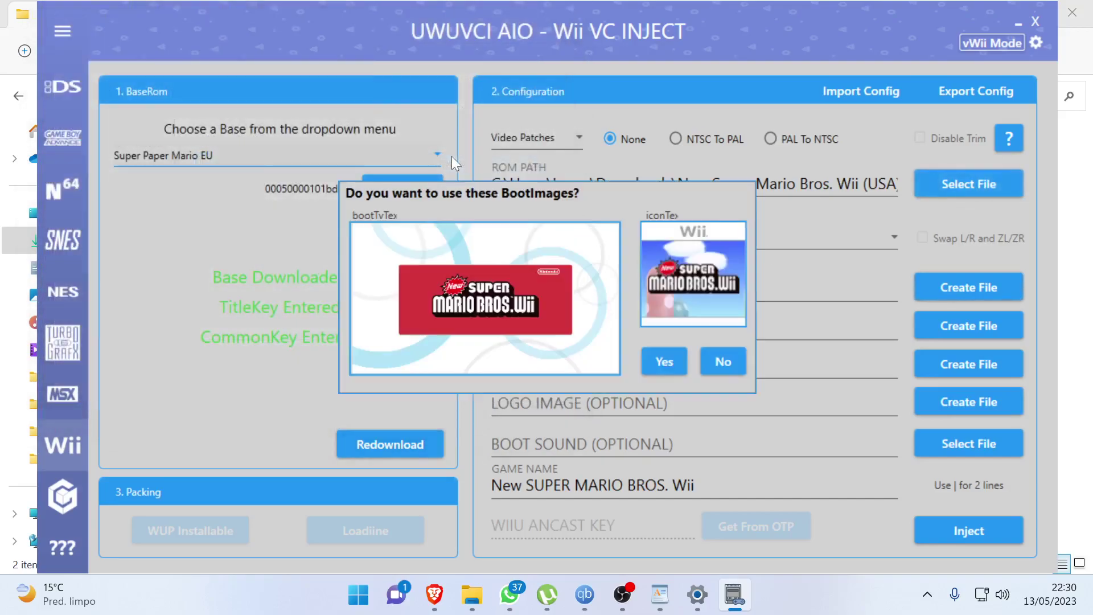
{"action": "left_click", "coordinate": [677, 360]}
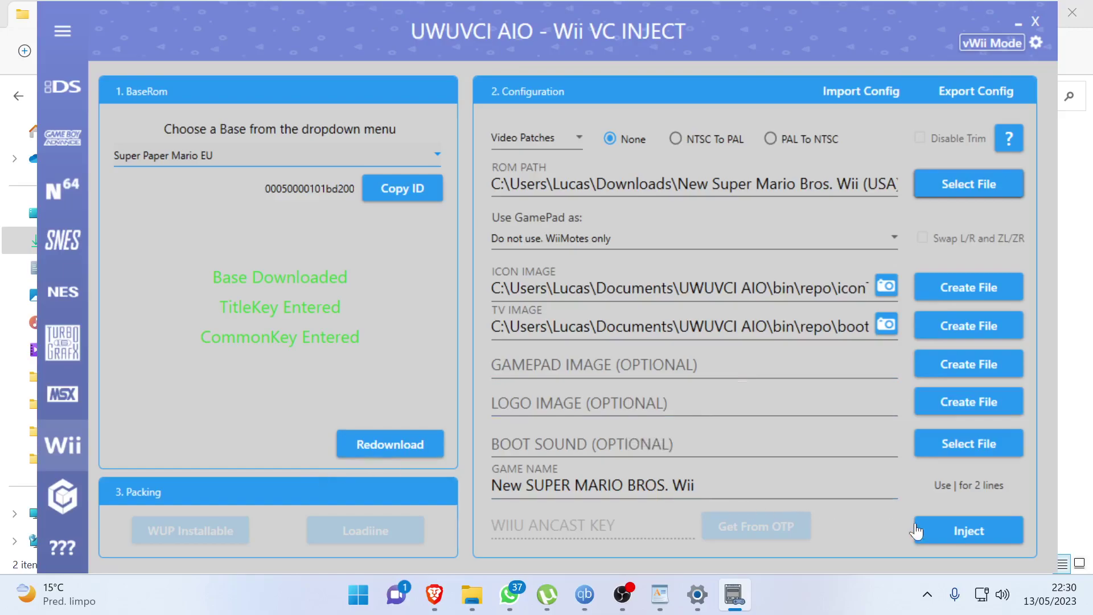
Step: Inject the game with the GamePad option left at WiiMotes only and dismiss the completion notice
{"action": "left_click", "coordinate": [980, 538]}
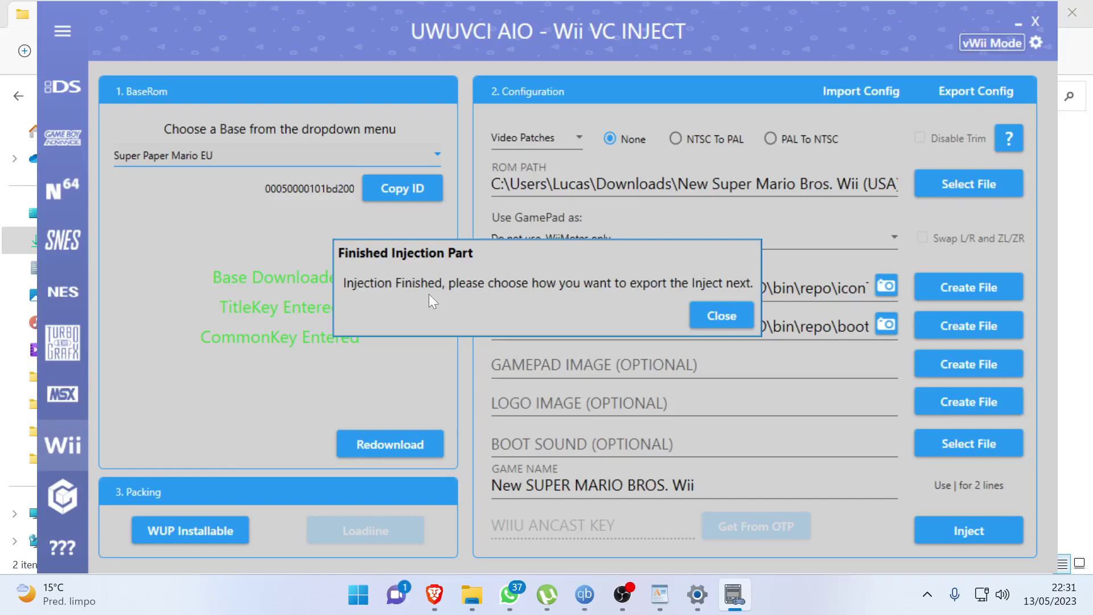
{"action": "left_click", "coordinate": [744, 316]}
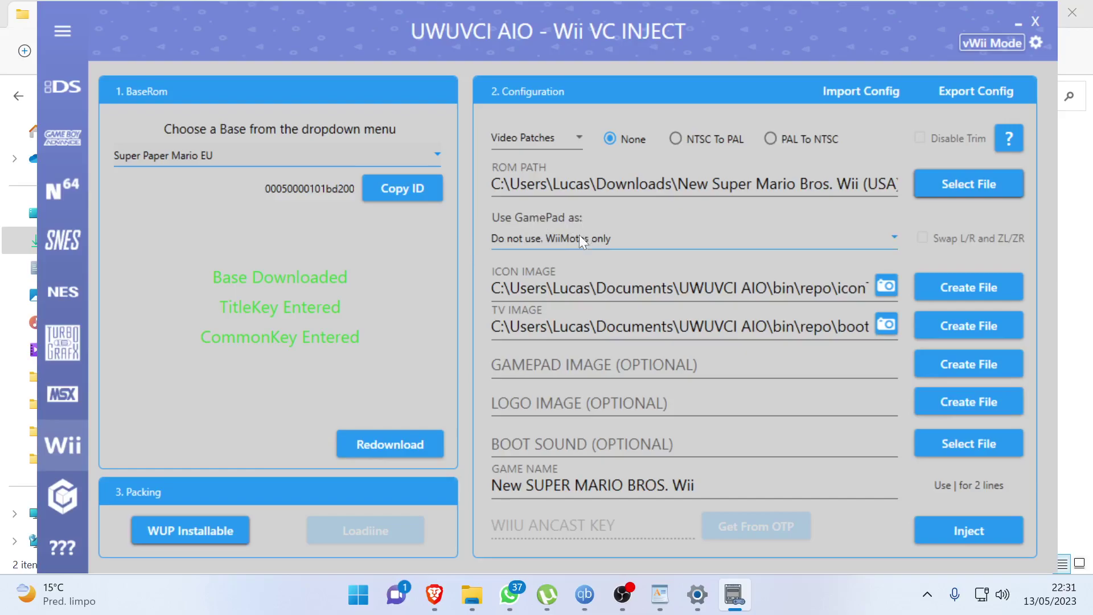
Step: Set the GamePad use to Force Classic Controller, leaving Swap L/R and ZL/ZR disabled
{"action": "left_click", "coordinate": [542, 238]}
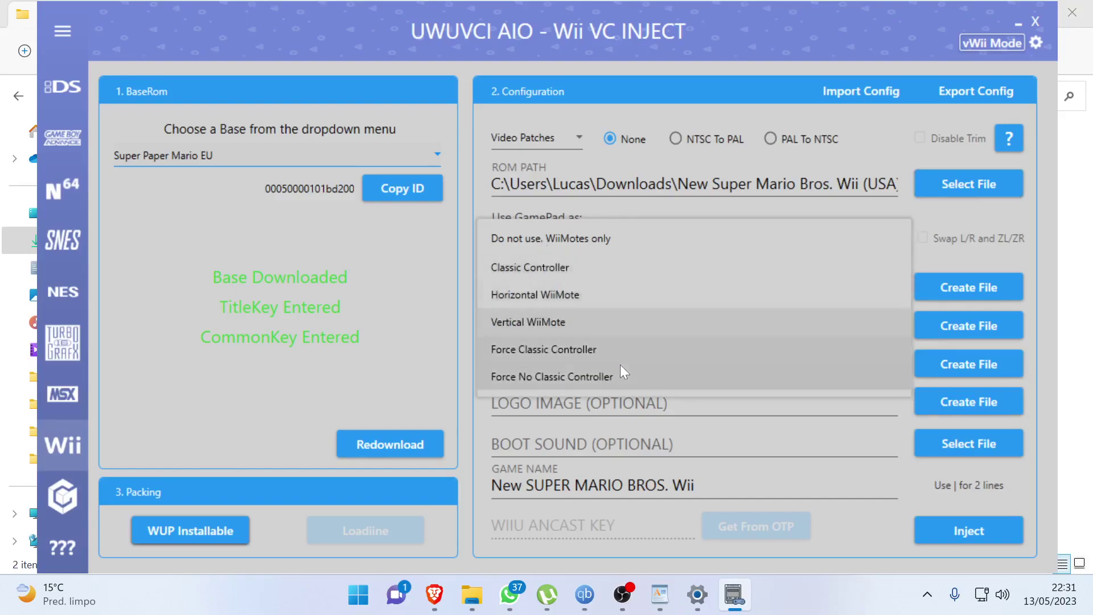
{"action": "left_click", "coordinate": [593, 350]}
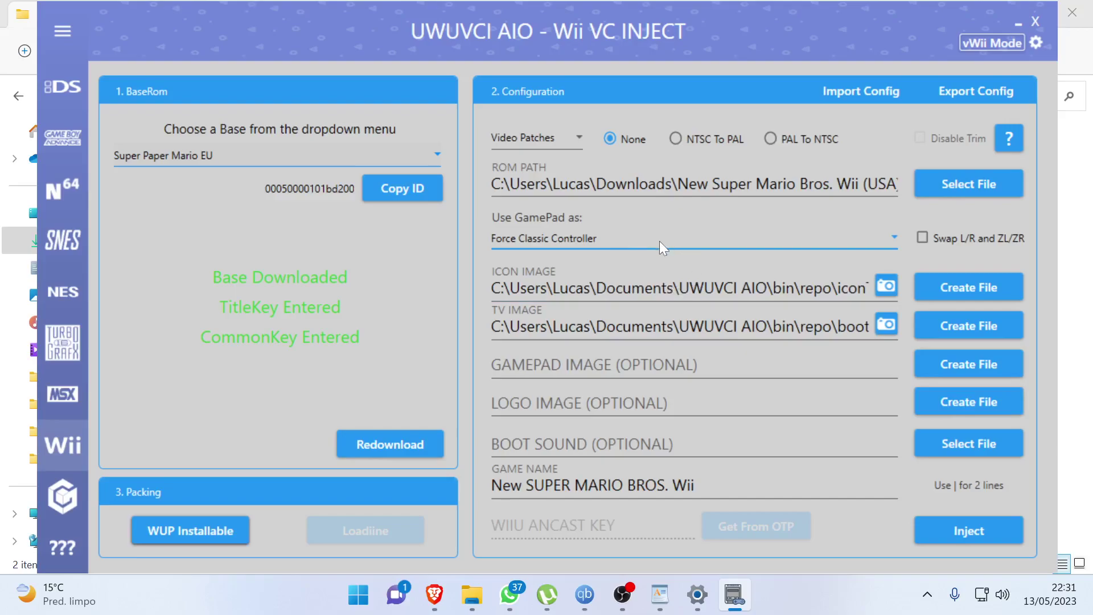
{"action": "left_click", "coordinate": [923, 240]}
{"action": "left_click", "coordinate": [920, 239]}
{"action": "left_click", "coordinate": [610, 245]}
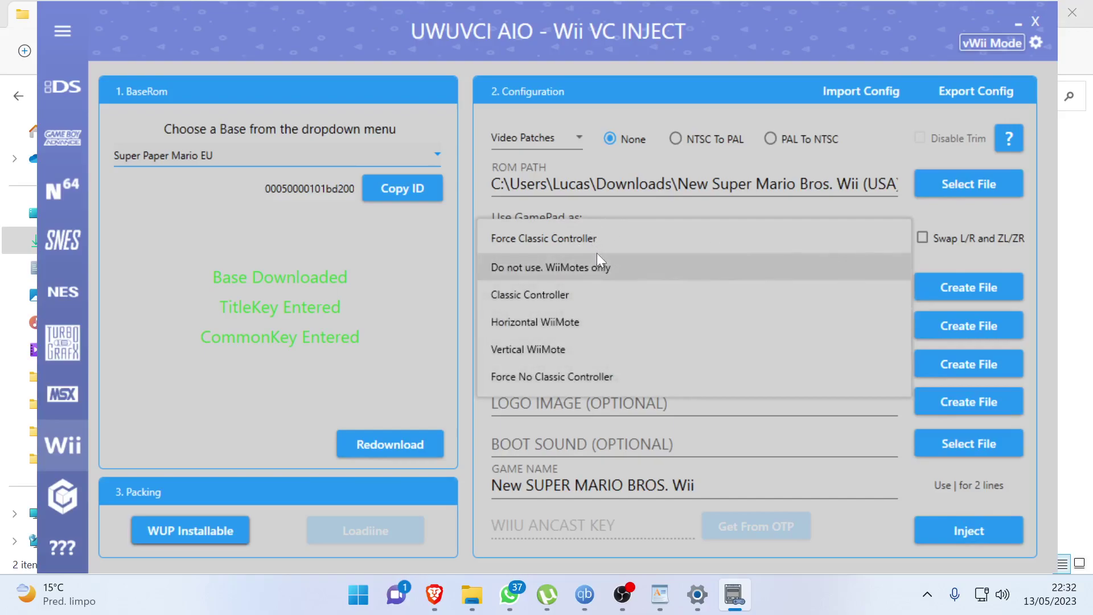
{"action": "left_click", "coordinate": [545, 241]}
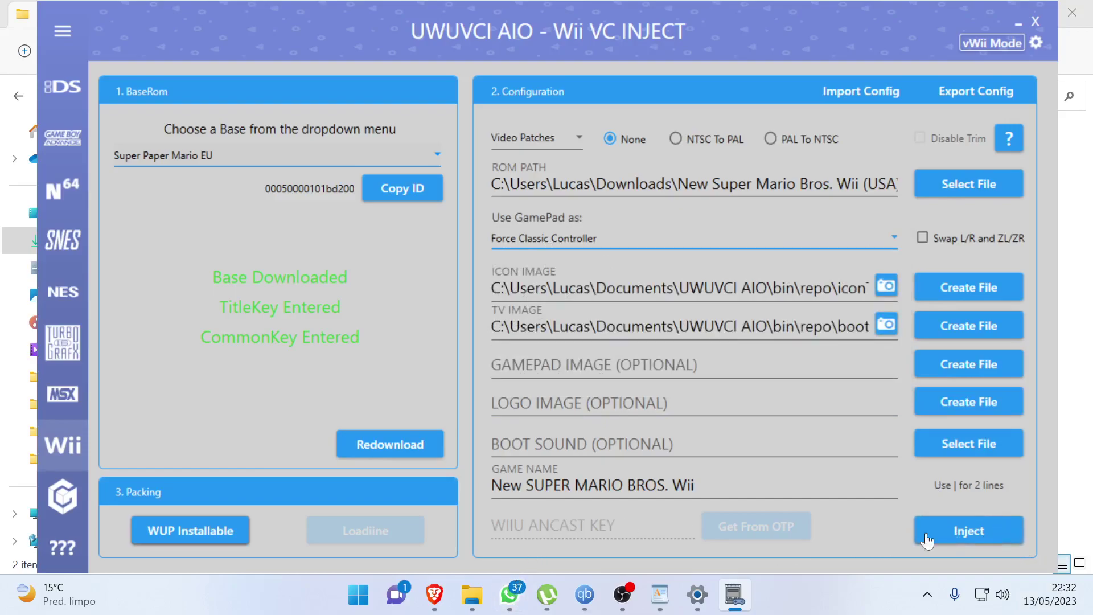
Step: Inject the game again and pack it as WUP Installable, closing the completion message without copying to SD
{"action": "left_click", "coordinate": [962, 538]}
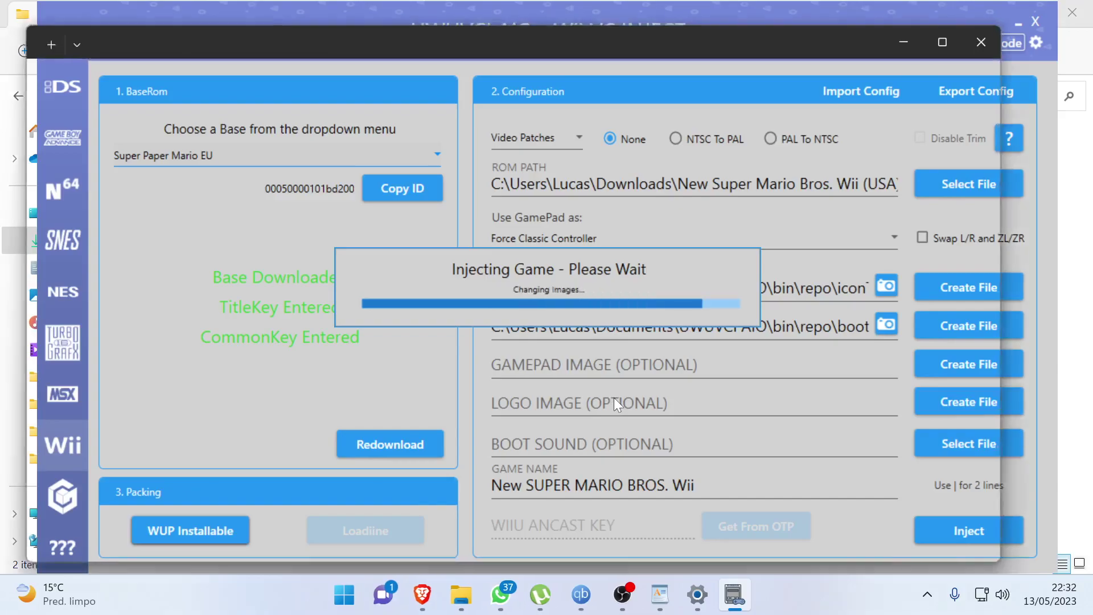
{"action": "left_click", "coordinate": [734, 313]}
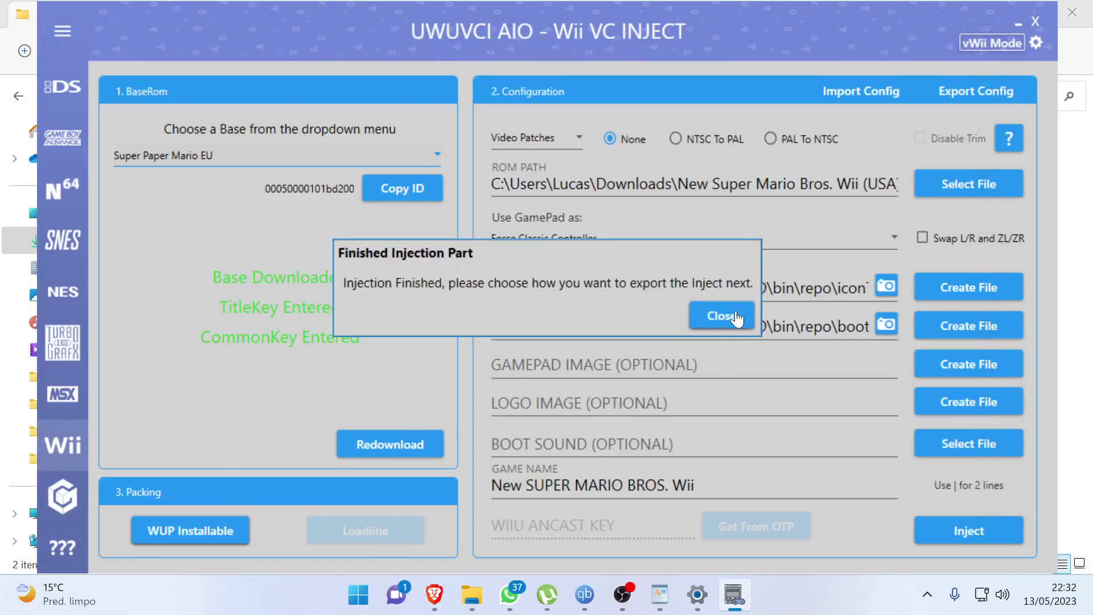
{"action": "left_click", "coordinate": [233, 531]}
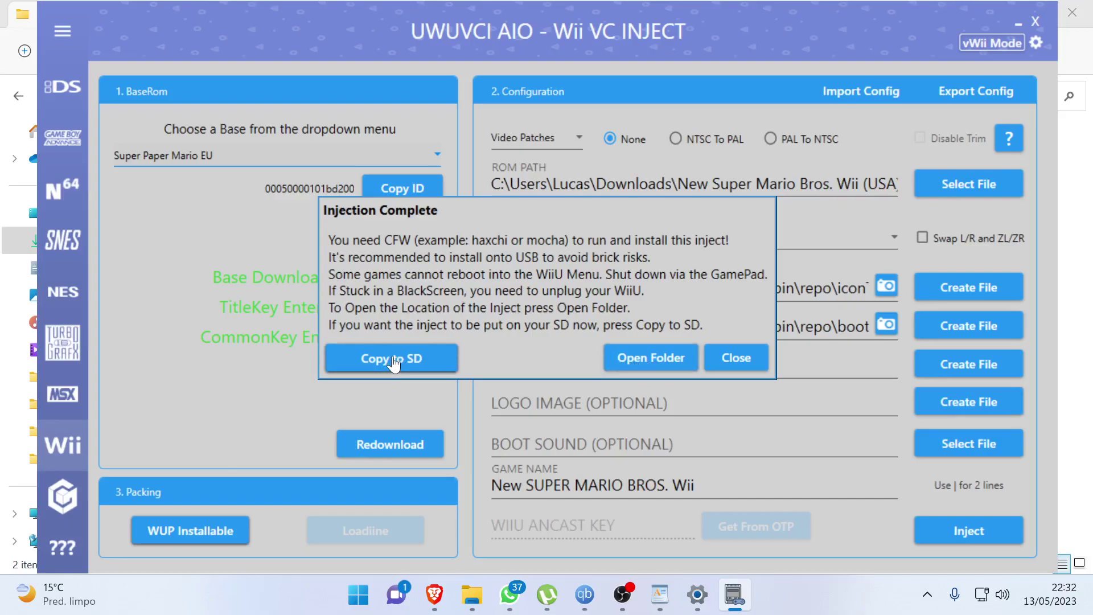
{"action": "left_click", "coordinate": [727, 360]}
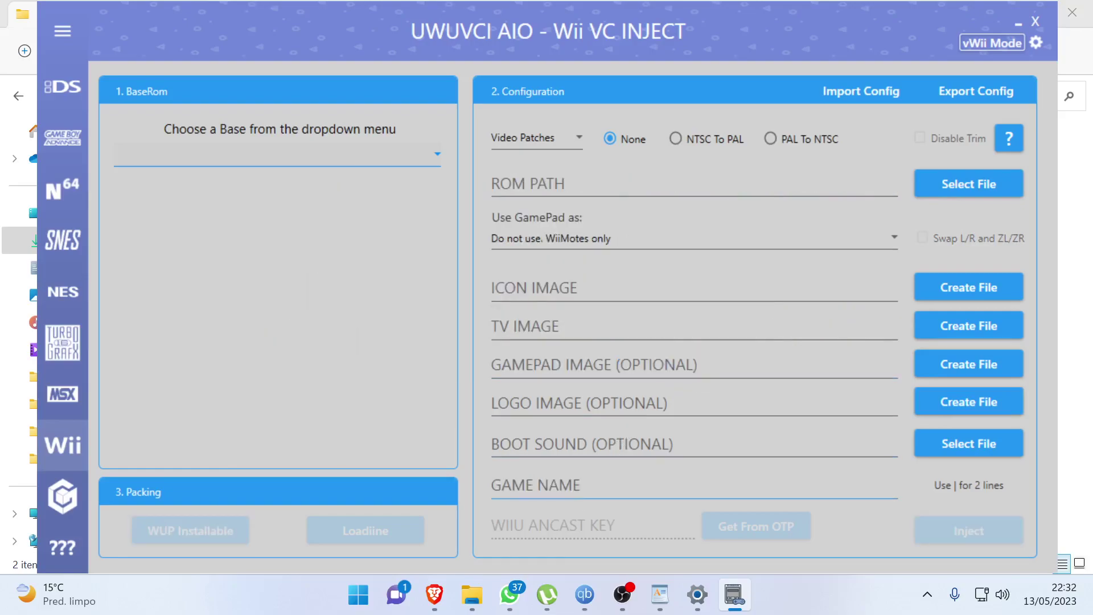
Step: In File Explorer, open the [WUP]New SUPER MARIO BROS Wii folder under Documents, UWUVCI AIO, InjectedGames and look through its files
{"action": "mouse_move", "coordinate": [481, 607]}
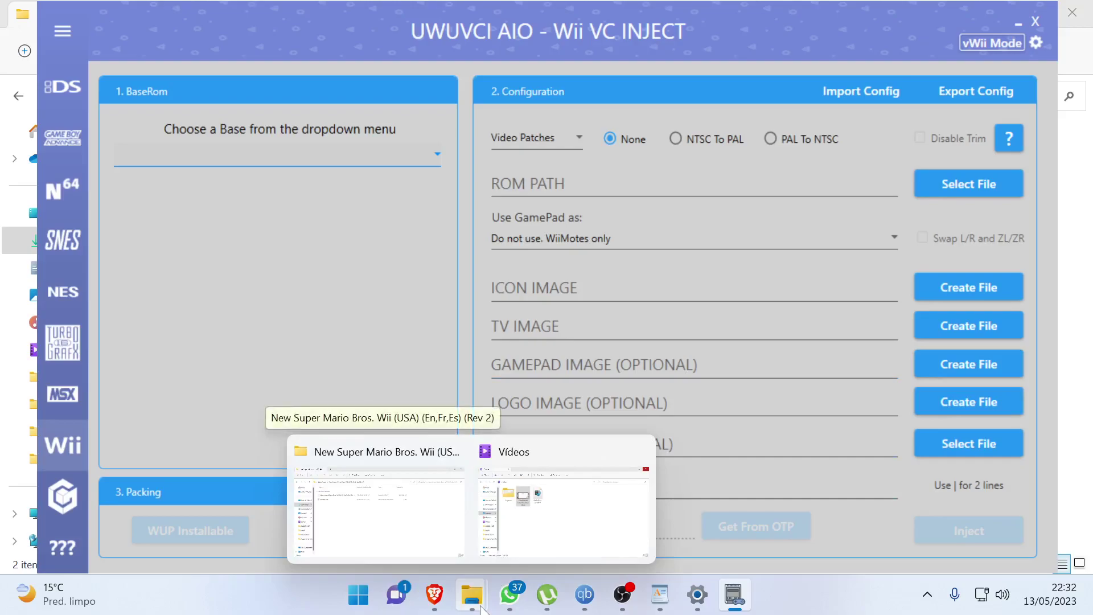
{"action": "left_click", "coordinate": [529, 499]}
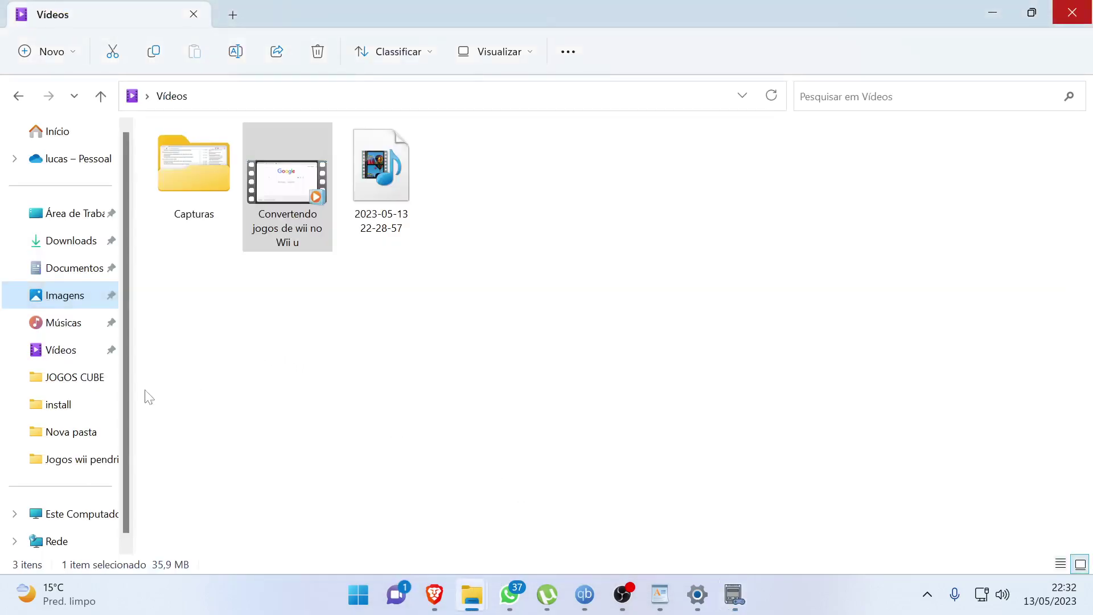
{"action": "left_click", "coordinate": [89, 267]}
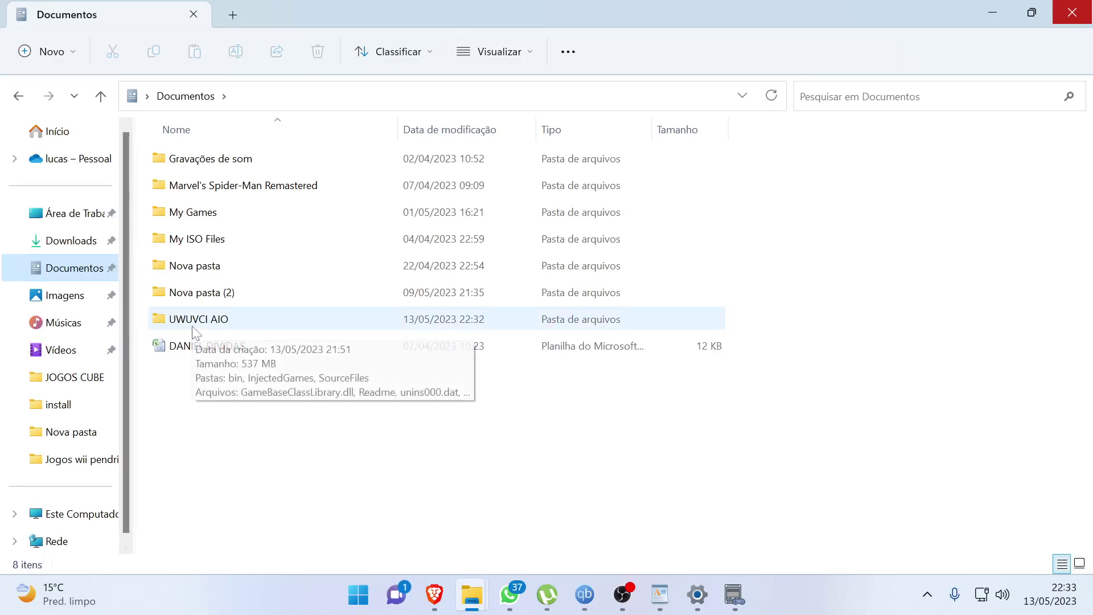
{"action": "double_click", "coordinate": [192, 325]}
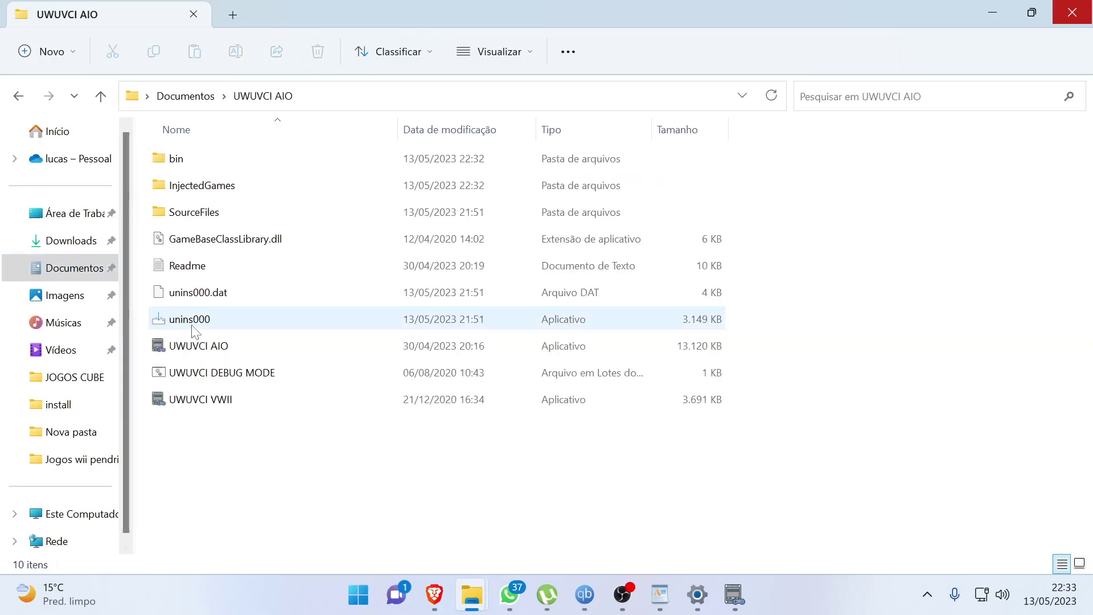
{"action": "double_click", "coordinate": [215, 194]}
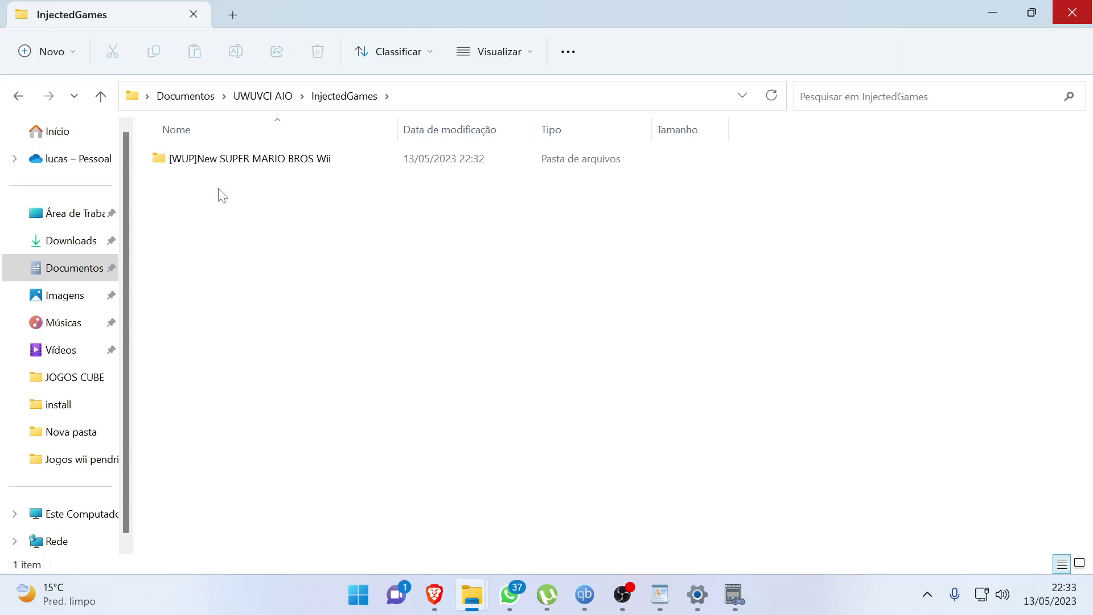
{"action": "double_click", "coordinate": [193, 159]}
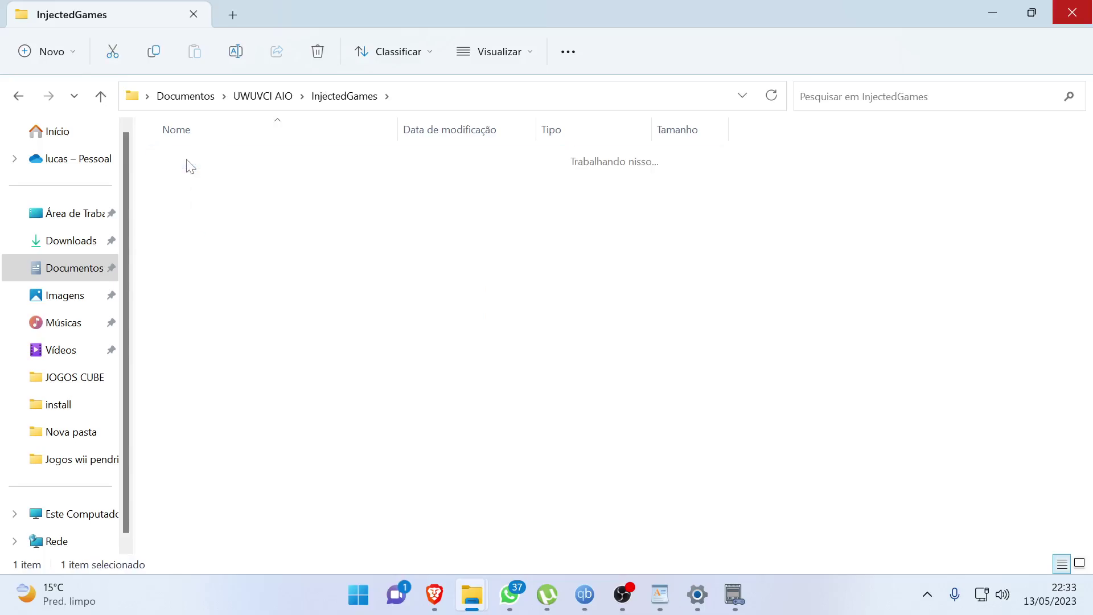
{"action": "scroll", "coordinate": [152, 493], "scroll_direction": "down", "scroll_amount": 3}
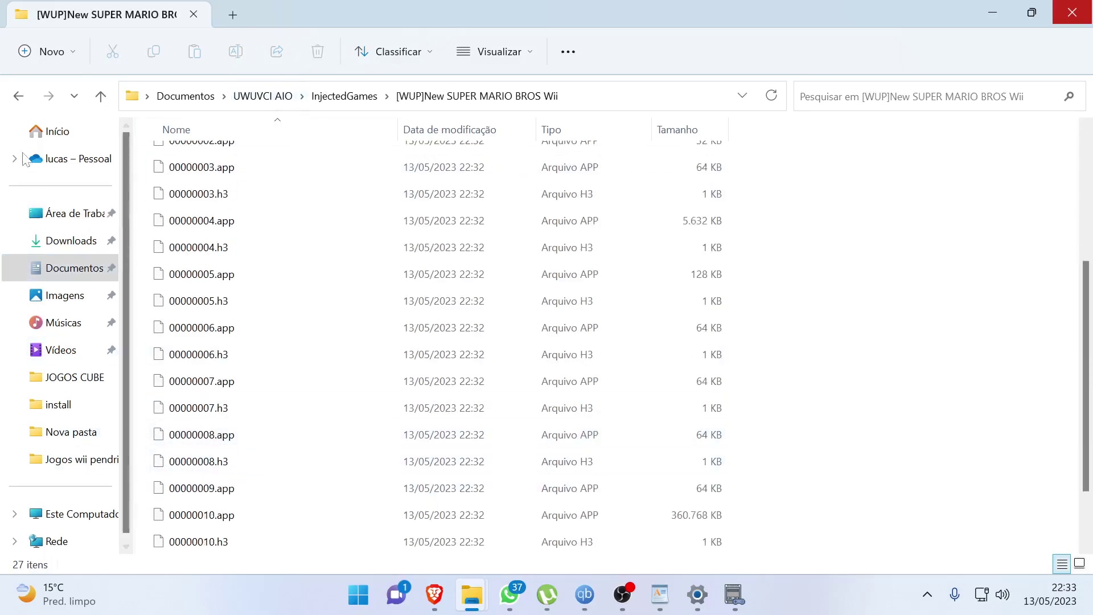
Step: Go back to InjectedGames and copy the [WUP]New SUPER MARIO BROS Wii folder
{"action": "left_click", "coordinate": [18, 96]}
{"action": "right_click", "coordinate": [199, 166]}
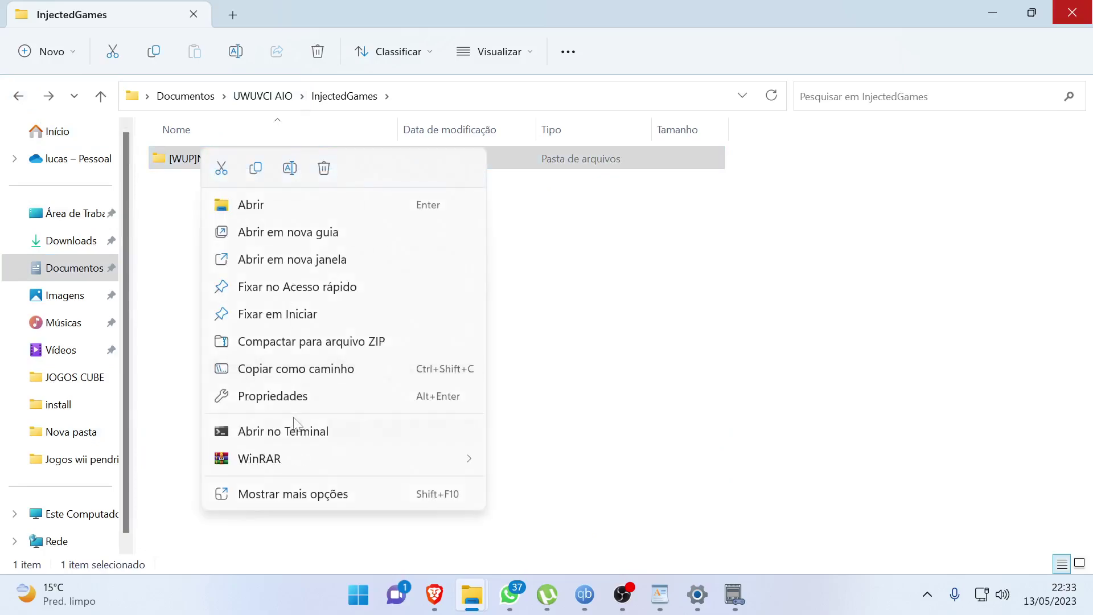
{"action": "left_click", "coordinate": [258, 170]}
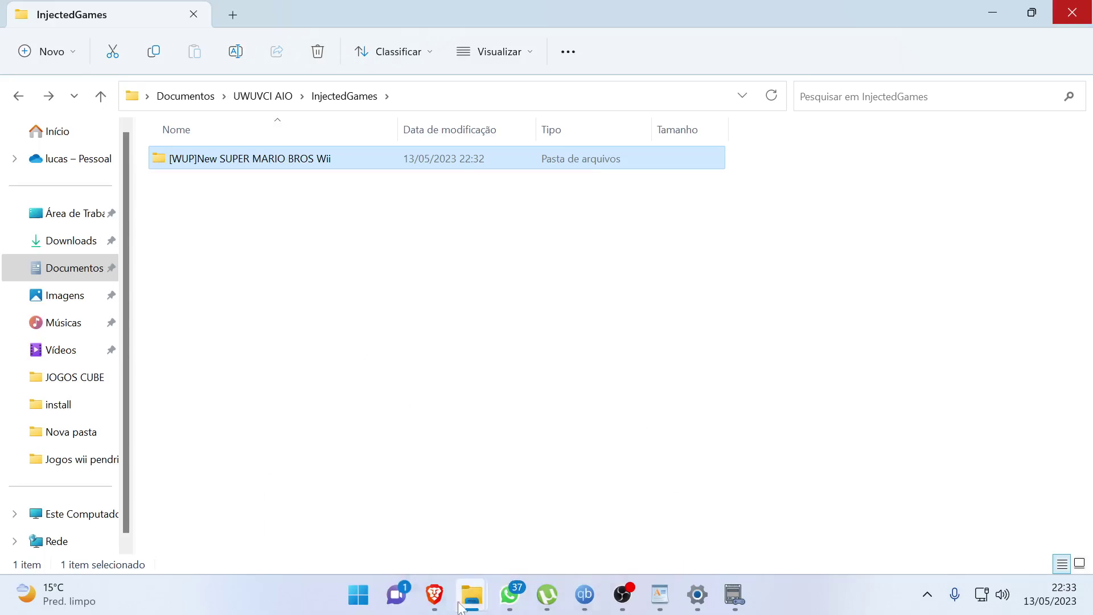
{"action": "left_click", "coordinate": [436, 607]}
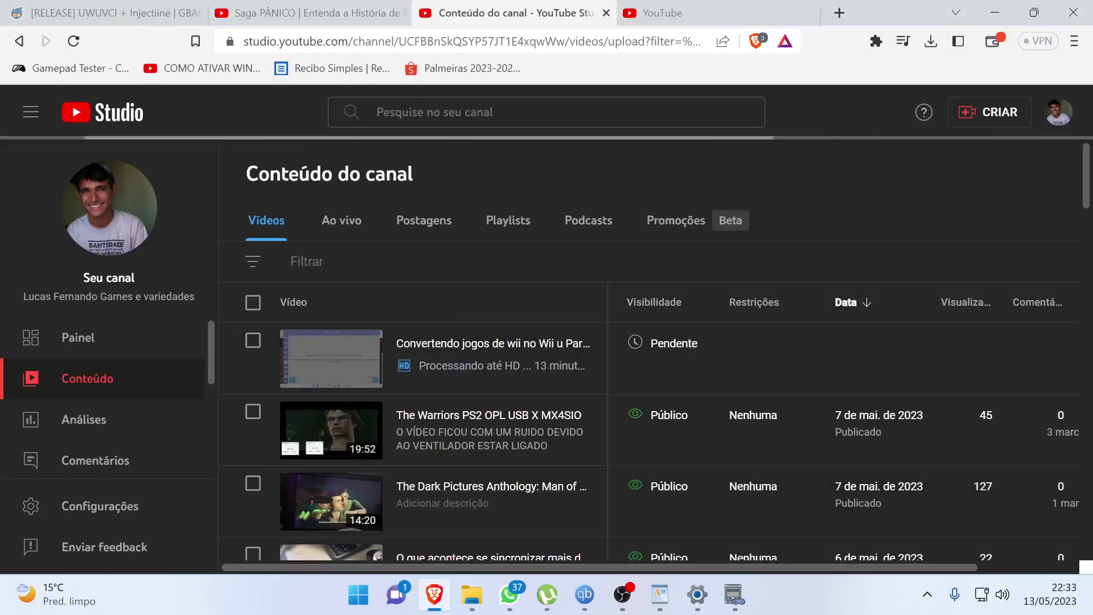
{"action": "left_click", "coordinate": [477, 606]}
{"action": "mouse_move", "coordinate": [475, 603]}
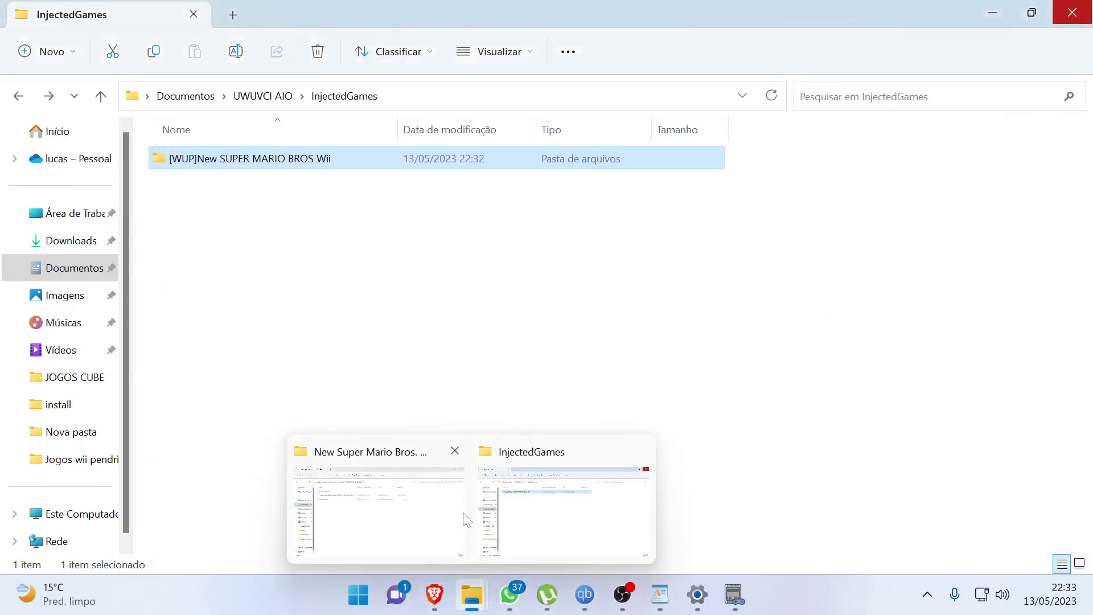
{"action": "mouse_move", "coordinate": [624, 604]}
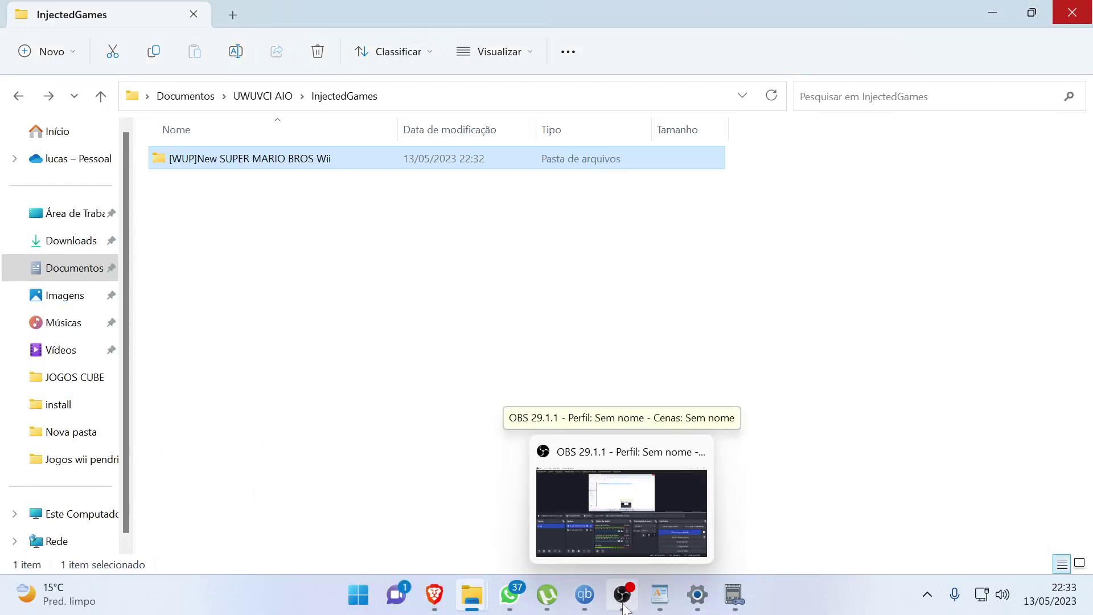